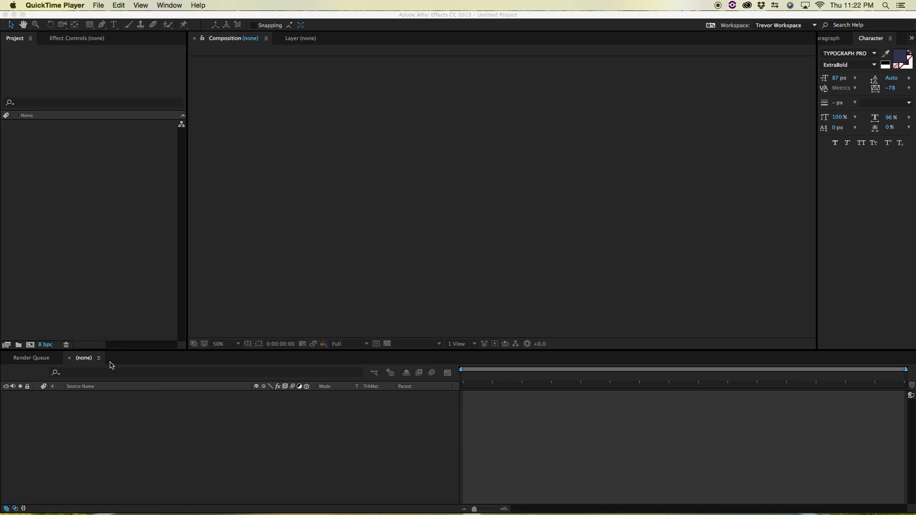
{"action": "left_click", "coordinate": [79, 96]}
{"action": "left_click", "coordinate": [126, 438]}
{"action": "left_click", "coordinate": [358, 173]}
{"action": "left_click", "coordinate": [91, 177]}
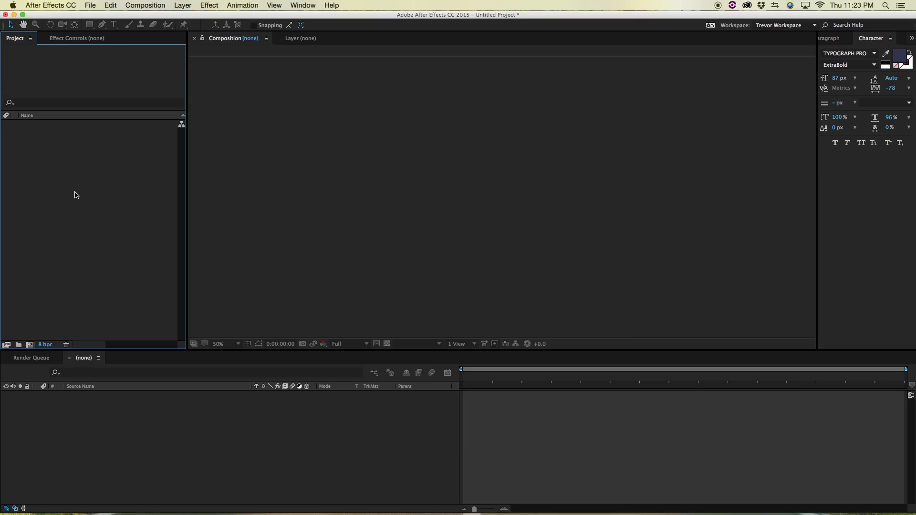
{"action": "right_click", "coordinate": [58, 155]}
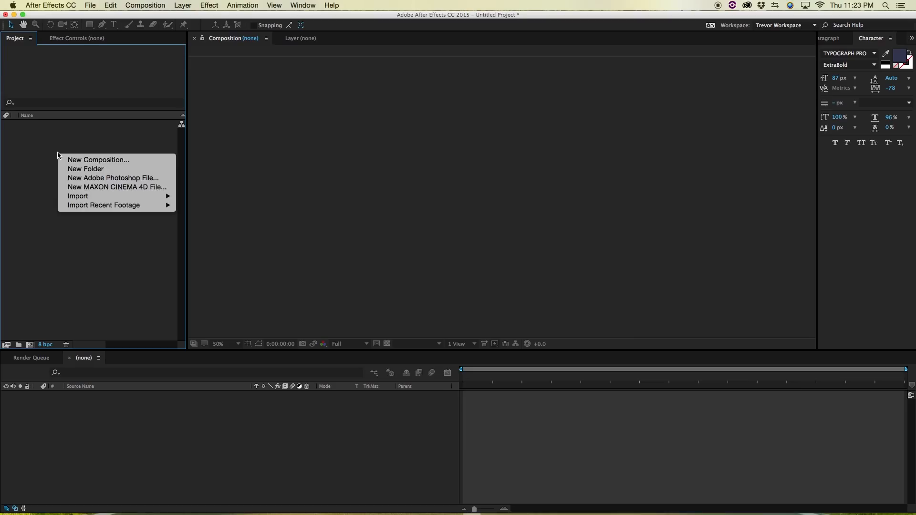
{"action": "left_click", "coordinate": [74, 170]}
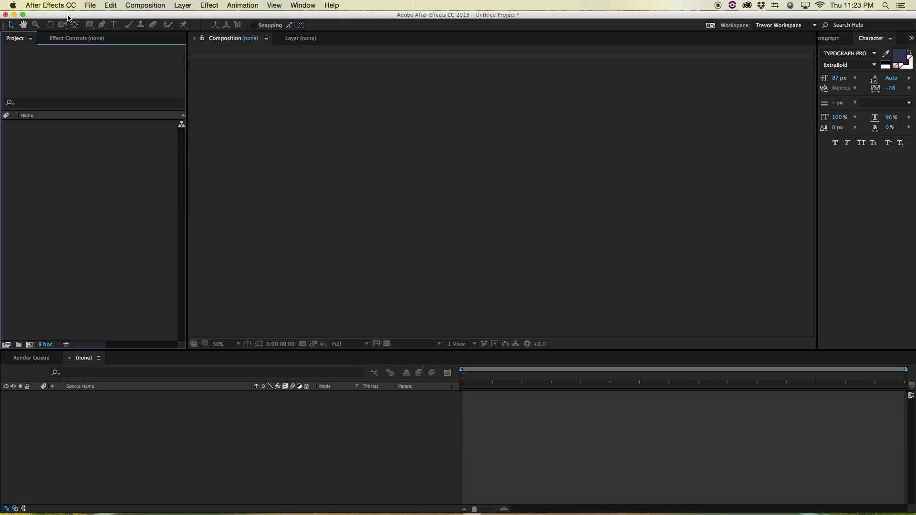
{"action": "left_click", "coordinate": [93, 5]}
{"action": "mouse_move", "coordinate": [98, 16]}
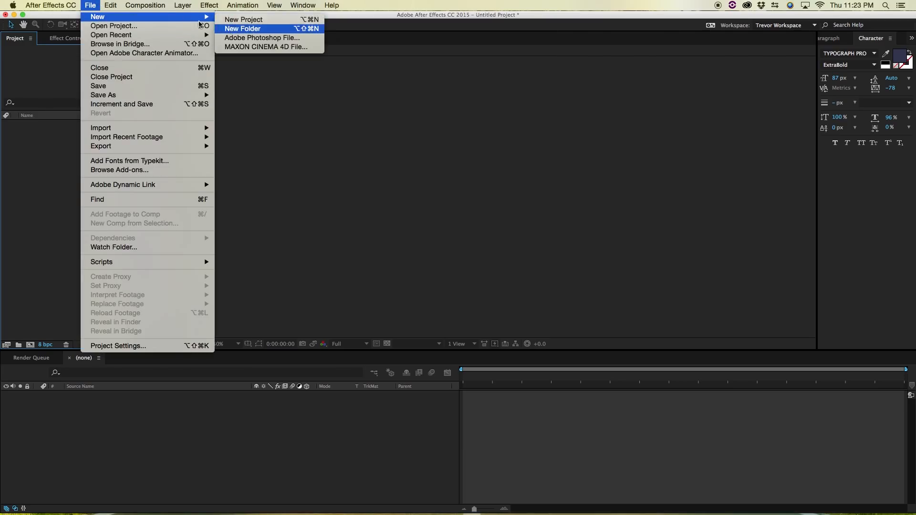
{"action": "left_click", "coordinate": [220, 28]}
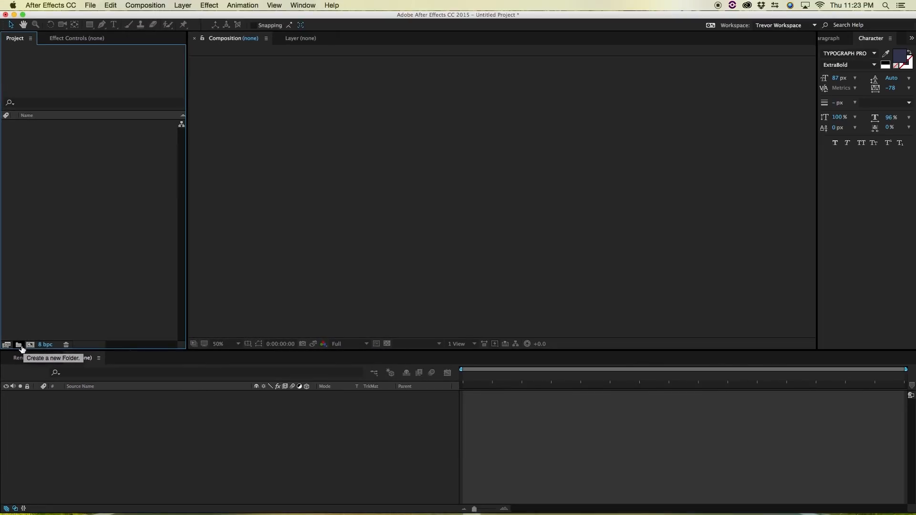
- Create a new project folder and name it Compositions
{"action": "left_click", "coordinate": [19, 346]}
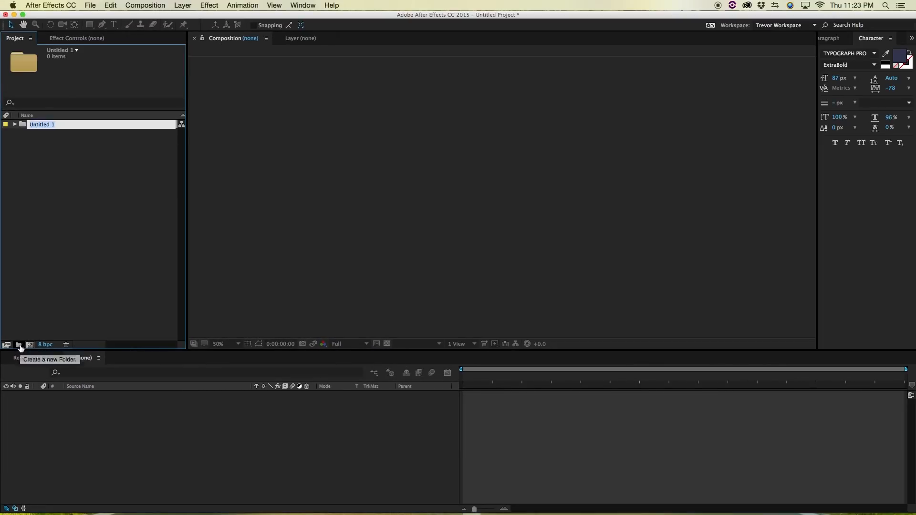
{"action": "type", "text": "C"}
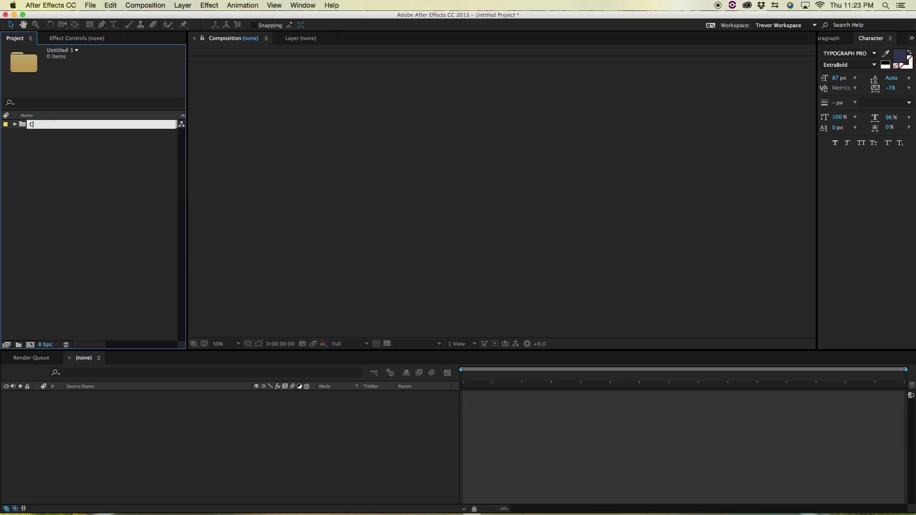
{"action": "type", "text": "ompositions"}
{"action": "key", "text": "Return"}
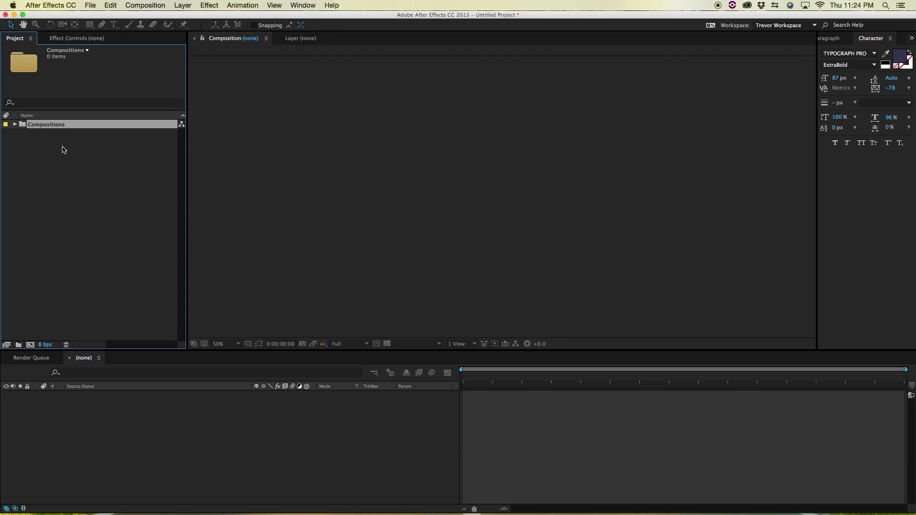
- Duplicate the Compositions folder and rename the copy Elements
{"action": "left_click", "coordinate": [111, 6]}
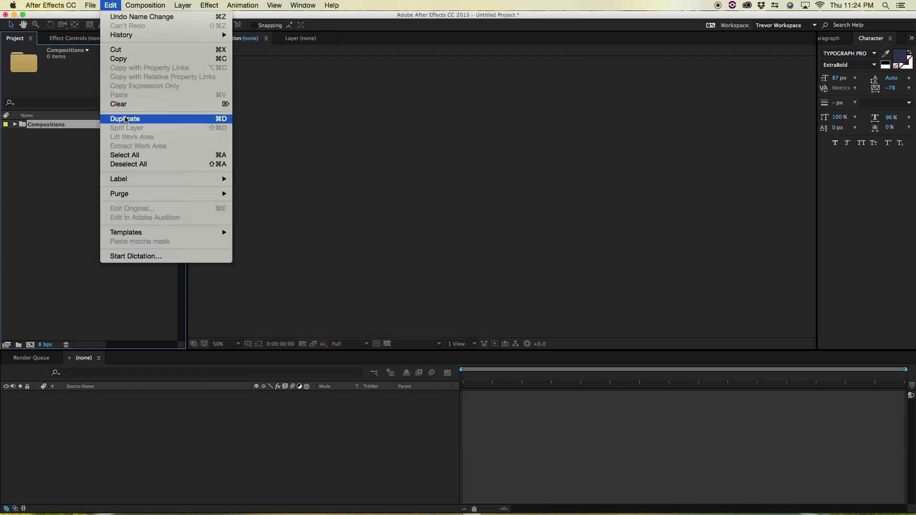
{"action": "left_click", "coordinate": [123, 5]}
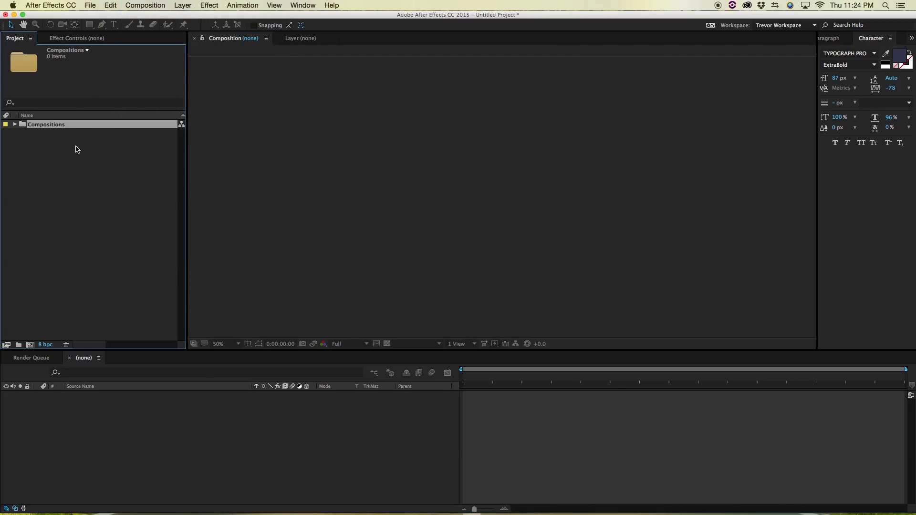
{"action": "key", "text": "super+d"}
{"action": "key", "text": "Return"}
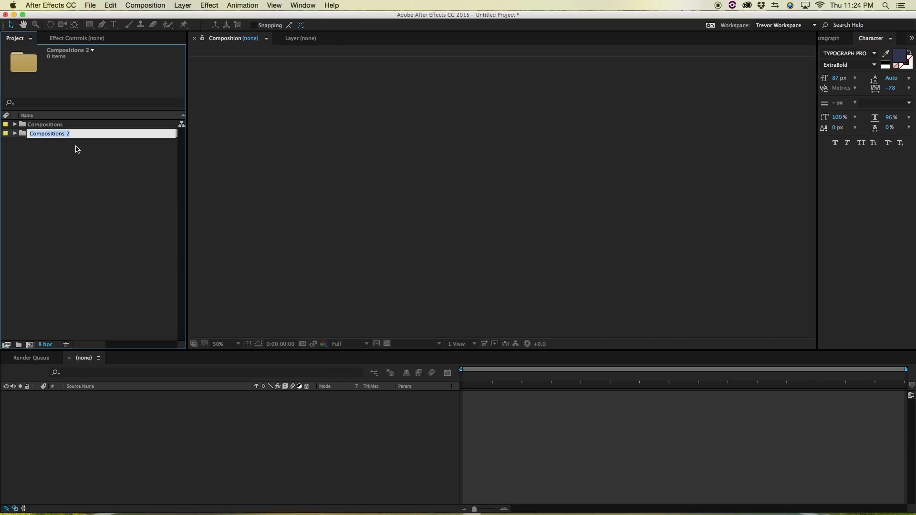
{"action": "type", "text": "Elements"}
{"action": "key", "text": "Return"}
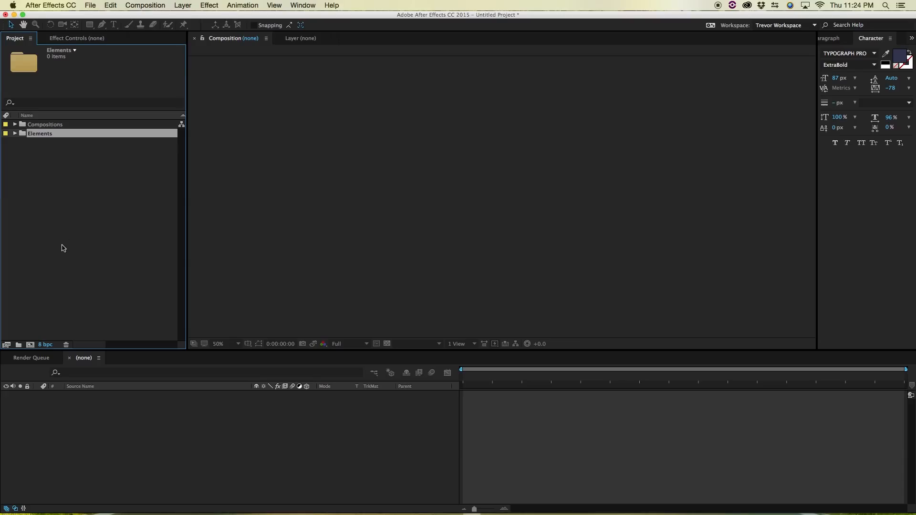
- Create another folder at the project's top level and name it Footage
{"action": "right_click", "coordinate": [78, 150]}
{"action": "left_click", "coordinate": [88, 165]}
{"action": "type", "text": "Footage"}
{"action": "key", "text": "Return"}
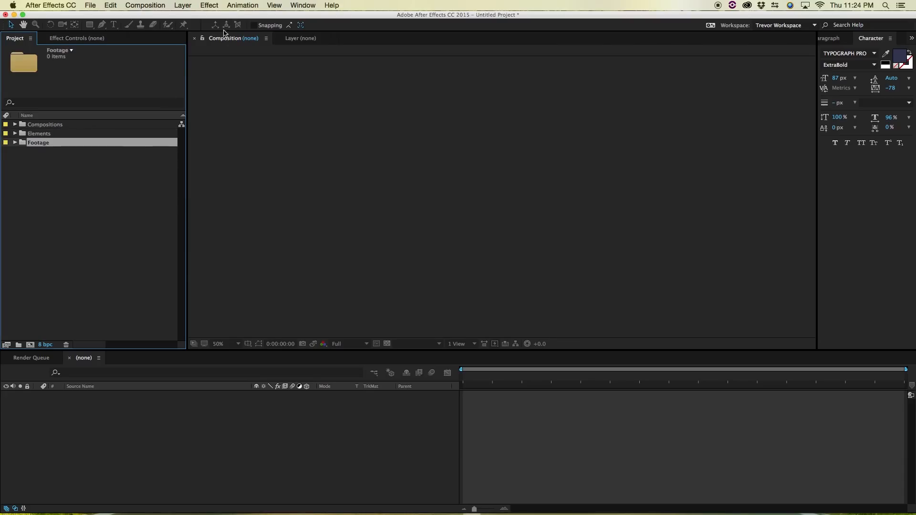
{"action": "left_click", "coordinate": [90, 5]}
{"action": "mouse_move", "coordinate": [105, 17]}
{"action": "left_click", "coordinate": [247, 30]}
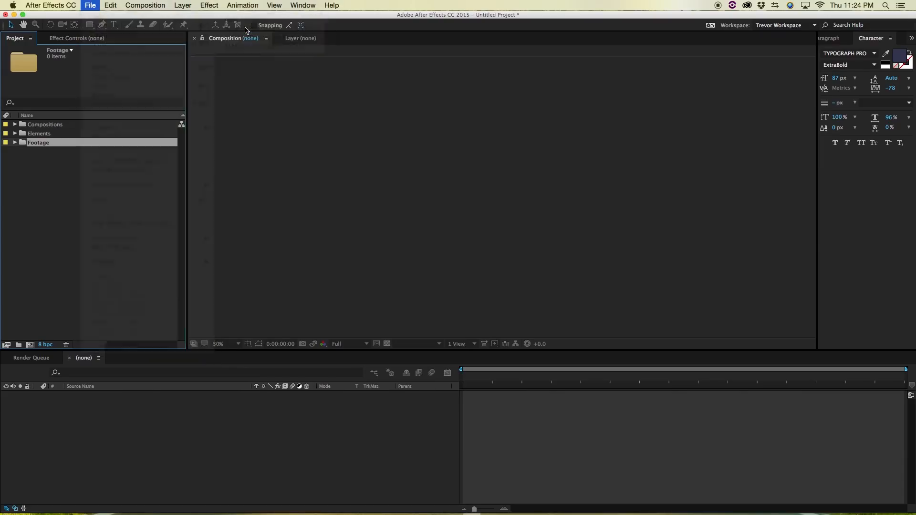
{"action": "type", "text": "Pr"}
{"action": "key", "text": "Return"}
{"action": "key", "text": "Delete"}
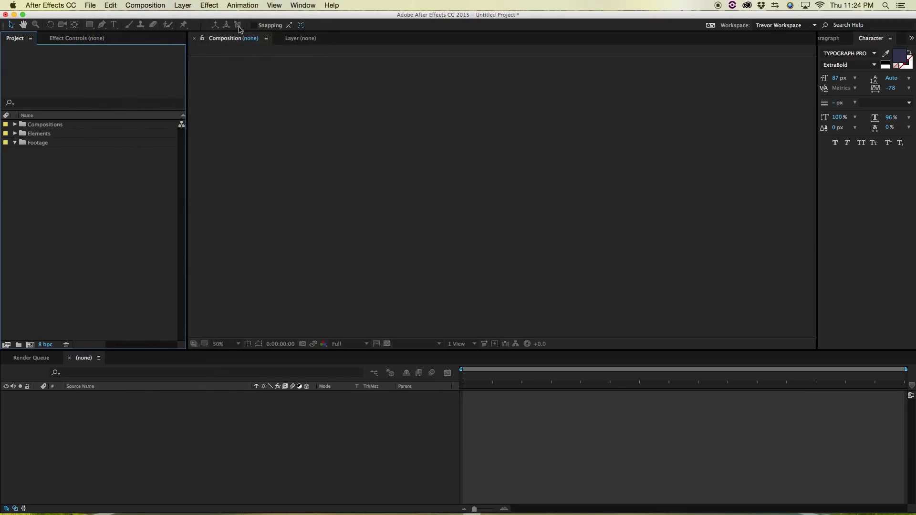
{"action": "left_click", "coordinate": [25, 144]}
{"action": "left_click", "coordinate": [98, 5]}
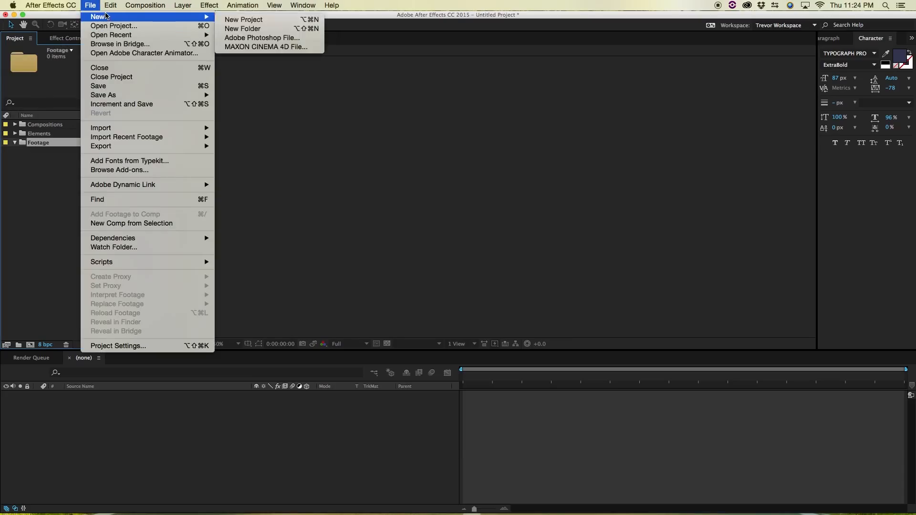
{"action": "left_click", "coordinate": [38, 206]}
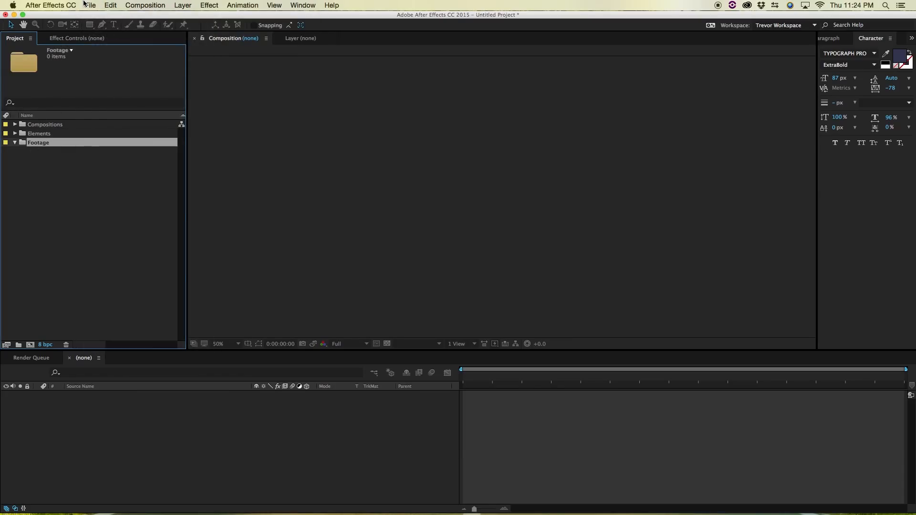
- Deselect the Footage folder and create a top-level folder named Precomps
{"action": "left_click", "coordinate": [53, 185]}
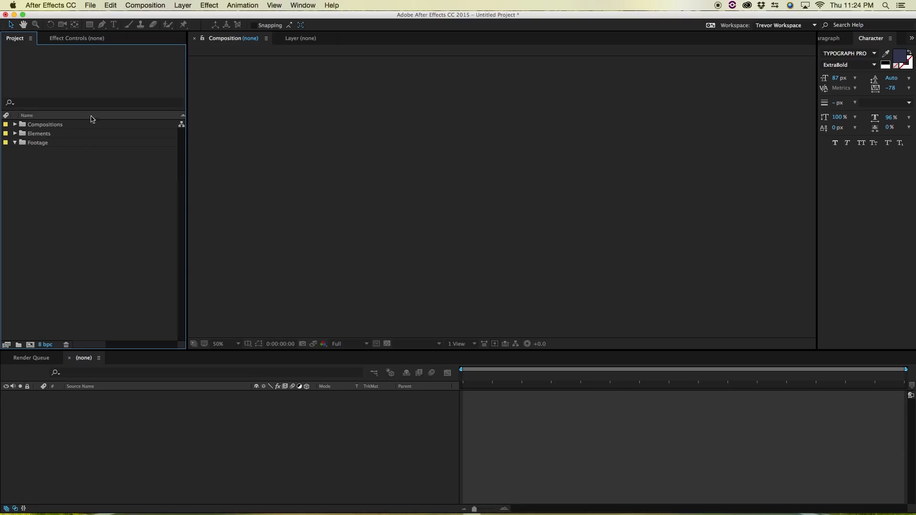
{"action": "left_click", "coordinate": [90, 5]}
{"action": "mouse_move", "coordinate": [106, 19]}
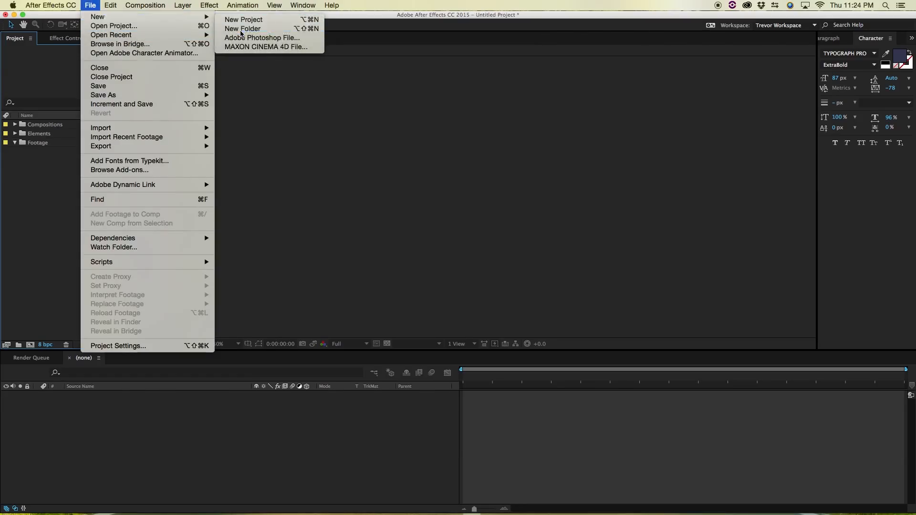
{"action": "left_click", "coordinate": [236, 26]}
{"action": "type", "text": "Precomps"}
{"action": "key", "text": "Return"}
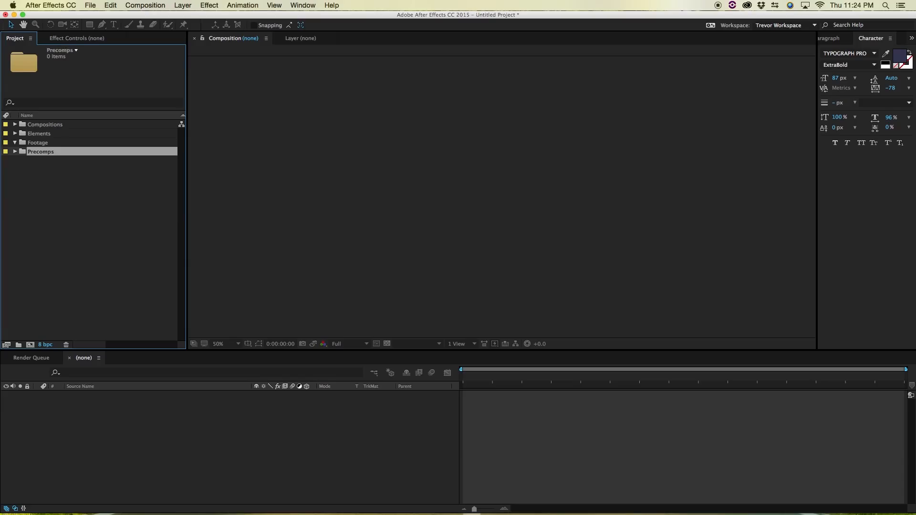
- Create a subfolder named xOLD inside the Compositions folder
{"action": "left_click", "coordinate": [43, 124]}
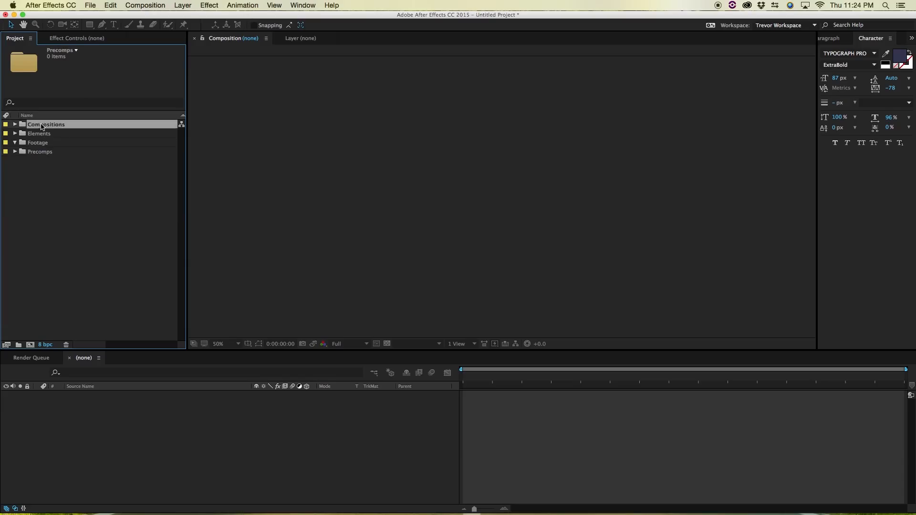
{"action": "left_click", "coordinate": [104, 6]}
{"action": "mouse_move", "coordinate": [90, 6]}
{"action": "mouse_move", "coordinate": [190, 17]}
{"action": "left_click", "coordinate": [270, 28]}
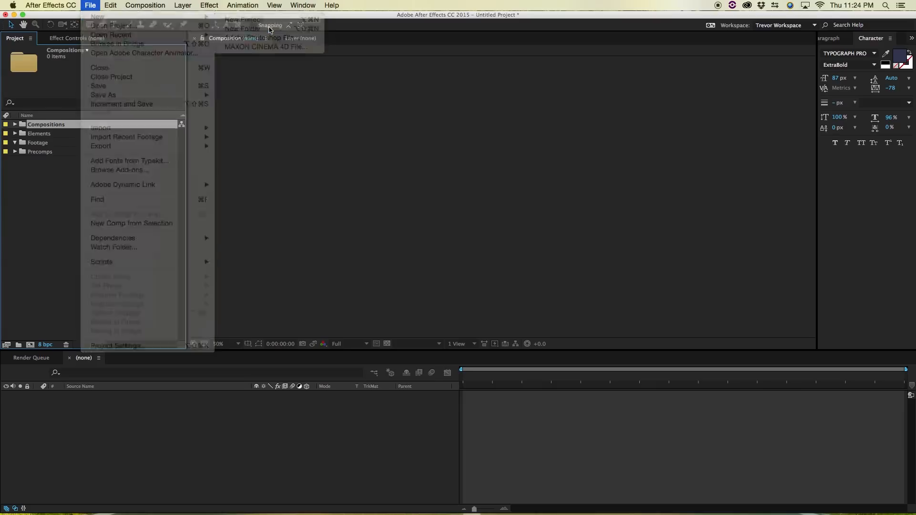
{"action": "type", "text": "xOLD"}
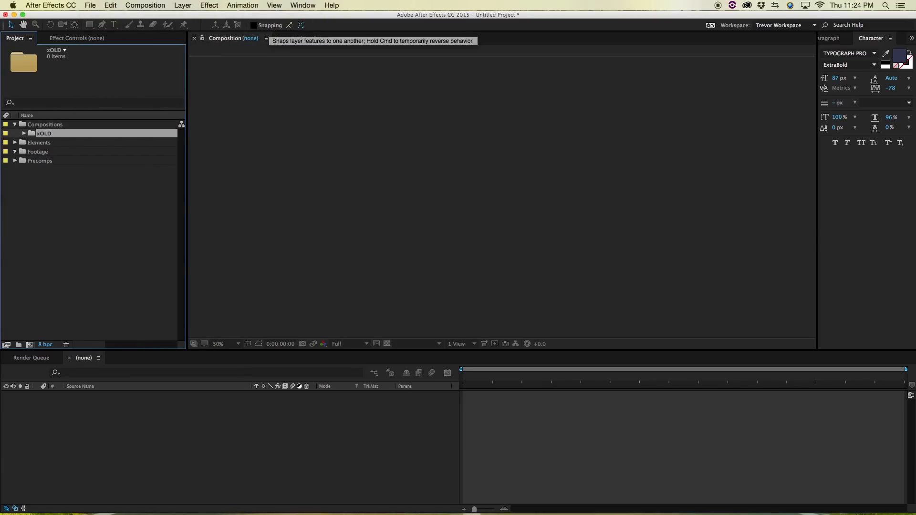
- With no folder selected, create a composition with the default settings at the project's top level and delete it
{"action": "left_click", "coordinate": [79, 203]}
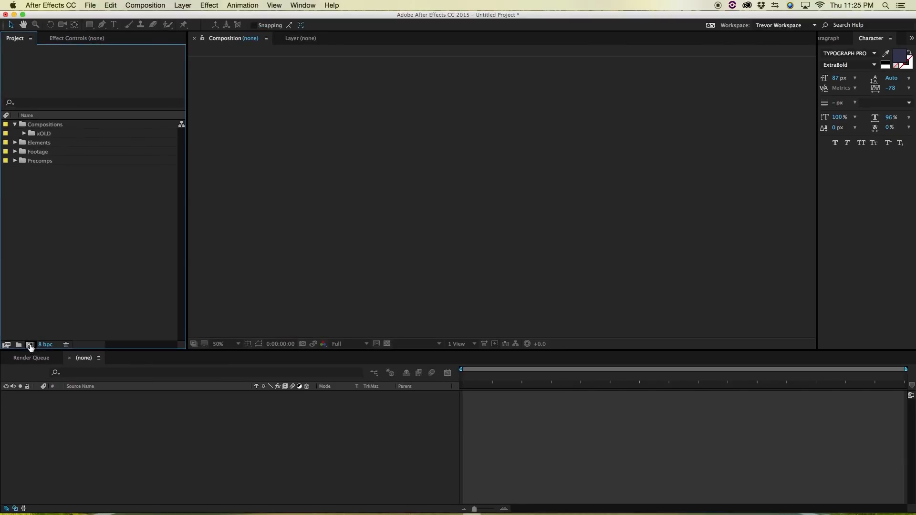
{"action": "left_click", "coordinate": [29, 345]}
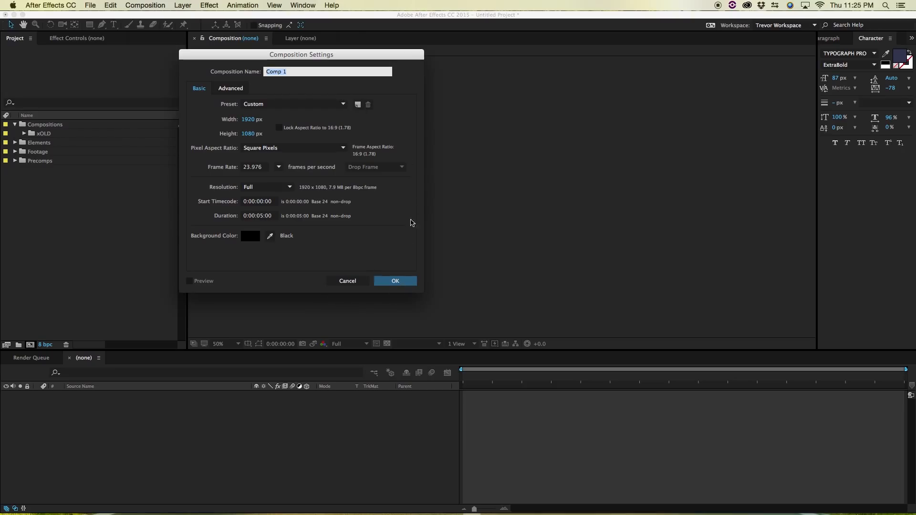
{"action": "left_click", "coordinate": [411, 282]}
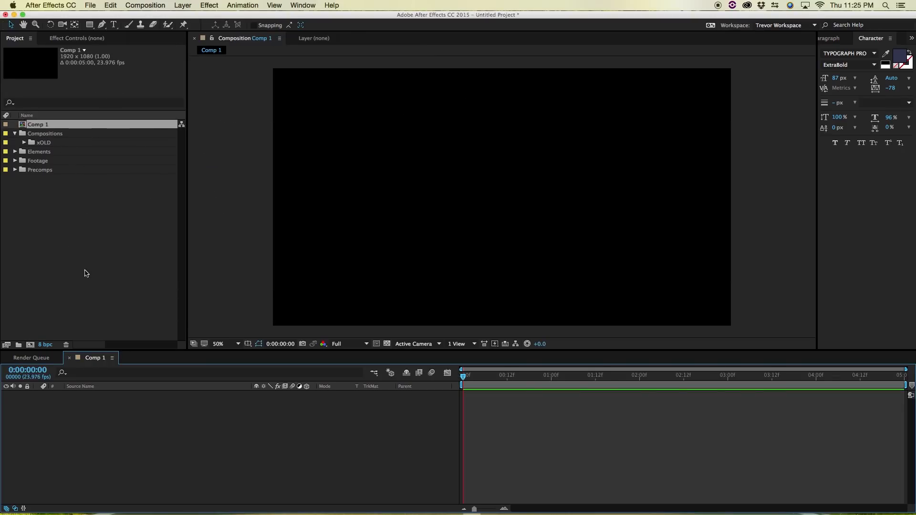
{"action": "left_click", "coordinate": [80, 264]}
{"action": "left_click", "coordinate": [25, 124]}
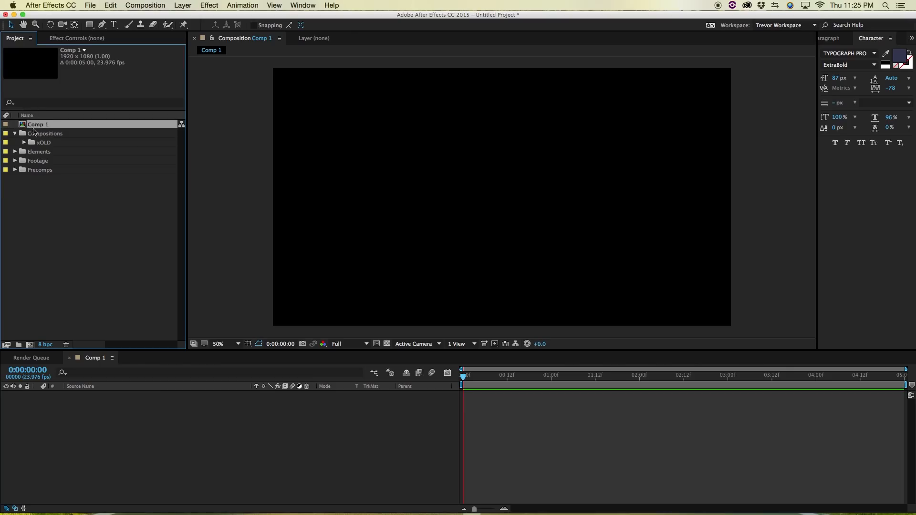
{"action": "left_click", "coordinate": [52, 223]}
{"action": "left_click", "coordinate": [23, 126]}
{"action": "key", "text": "Delete"}
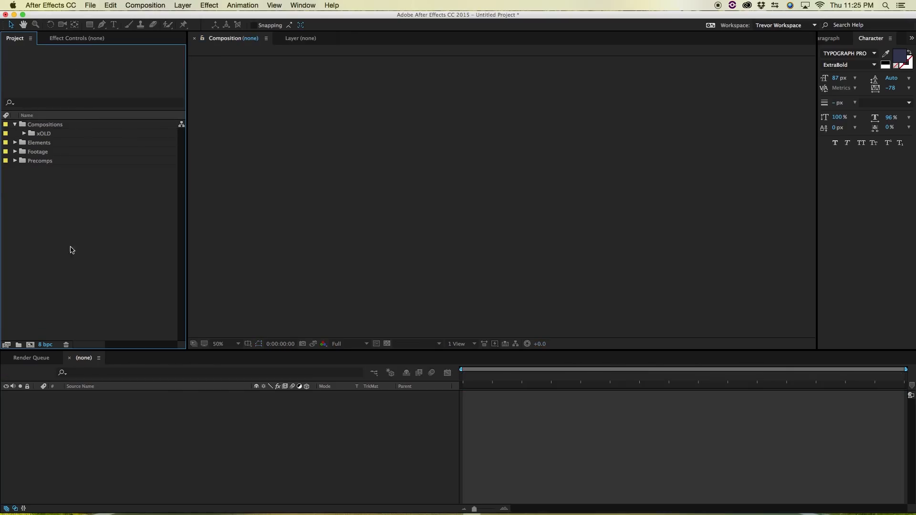
- Create another default composition outside the folders and remove it again
{"action": "left_click", "coordinate": [30, 345]}
{"action": "key", "text": "Return"}
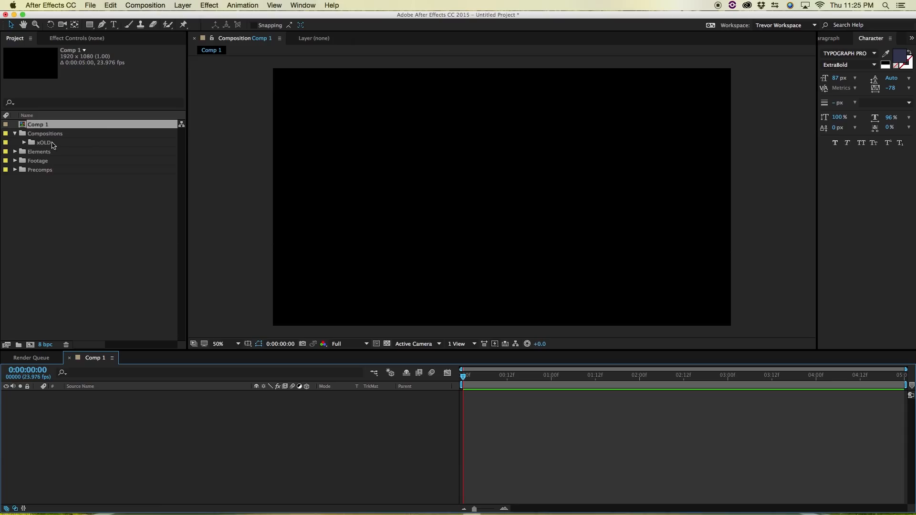
{"action": "left_click", "coordinate": [23, 125]}
{"action": "key", "text": "Delete"}
- Create a default composition directly inside the selected Compositions folder and delete it
{"action": "left_click", "coordinate": [24, 125]}
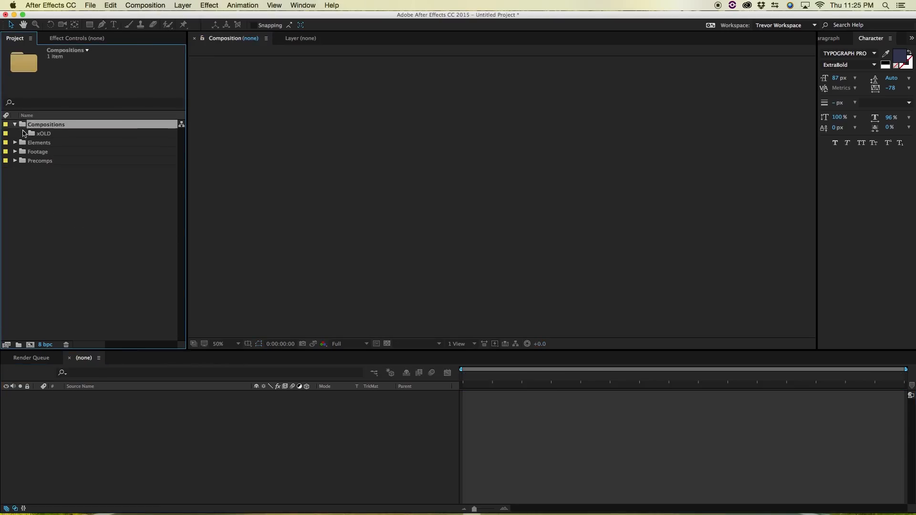
{"action": "left_click", "coordinate": [31, 345]}
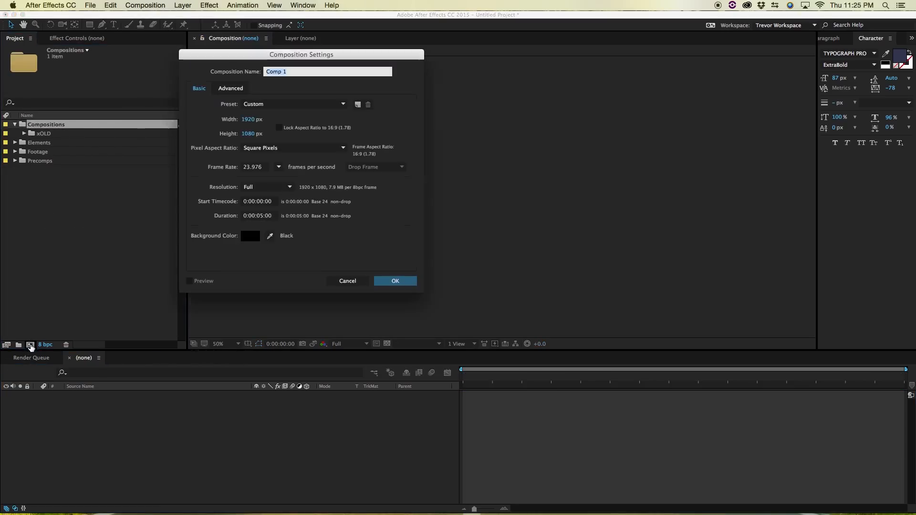
{"action": "left_click", "coordinate": [396, 280]}
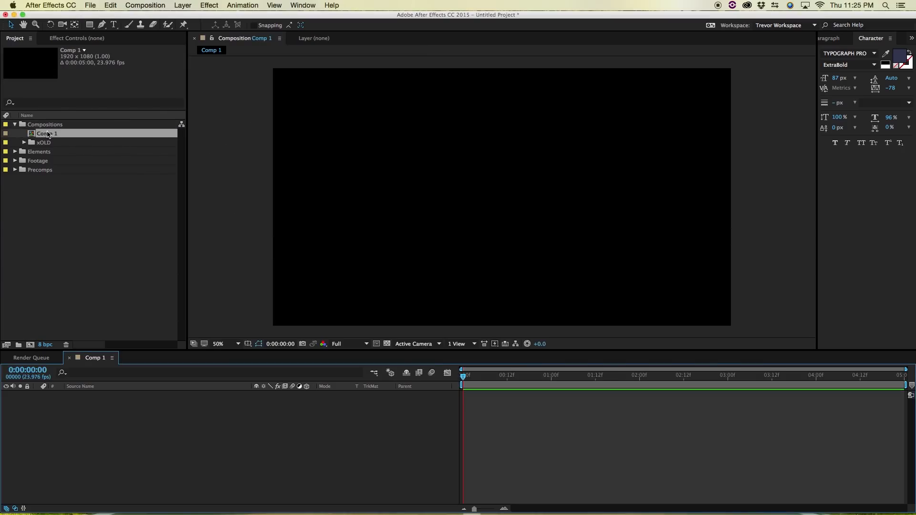
{"action": "left_click", "coordinate": [34, 136]}
{"action": "key", "text": "Delete"}
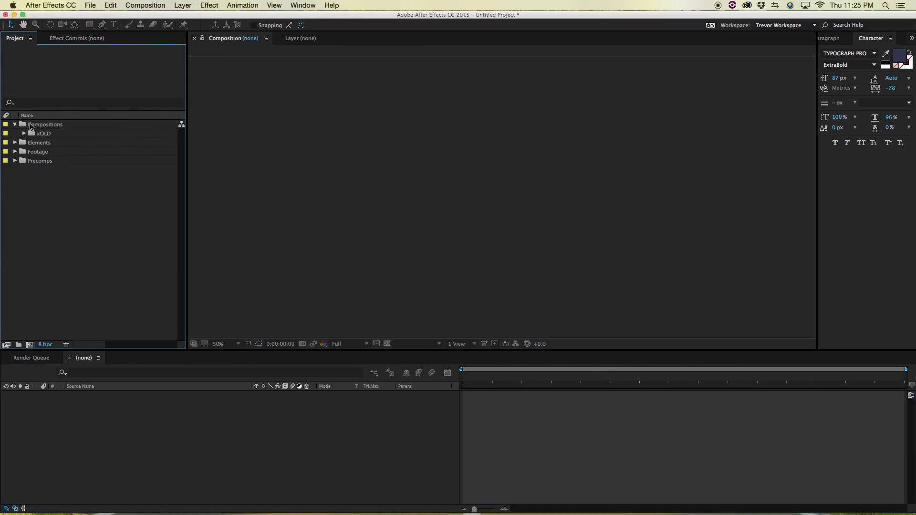
- Add one more default composition within the Compositions folder and remove it from the project
{"action": "left_click", "coordinate": [32, 125]}
{"action": "left_click", "coordinate": [145, 5]}
{"action": "left_click", "coordinate": [161, 17]}
{"action": "key", "text": "Return"}
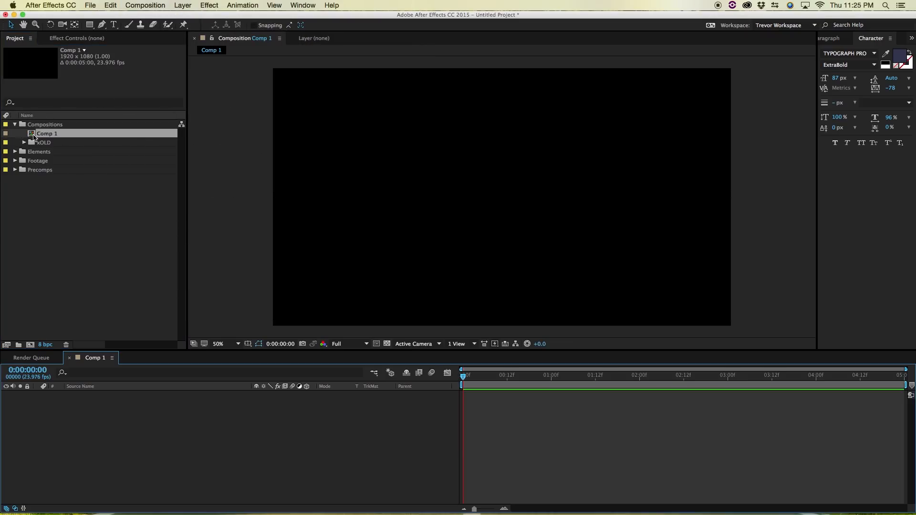
{"action": "left_click", "coordinate": [34, 135]}
{"action": "key", "text": "Delete"}
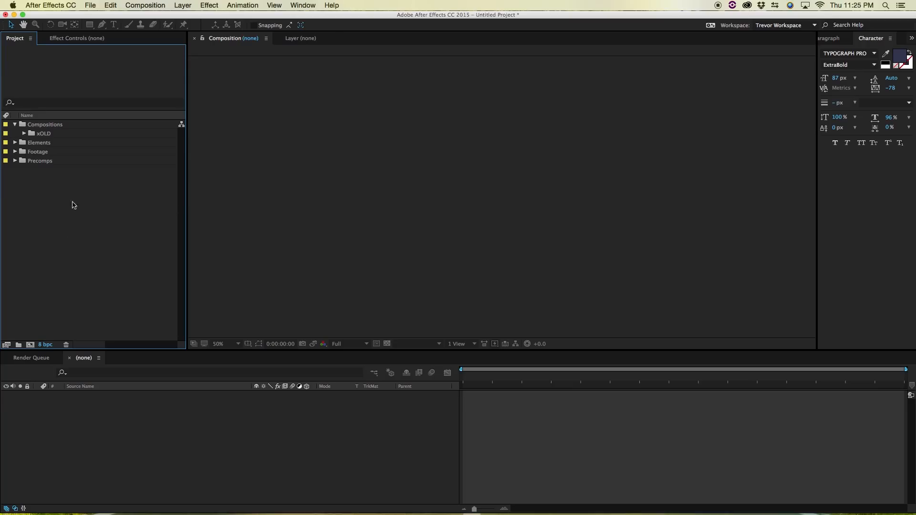
- Import Grunge_03.jpg at the project's top level with no folder selected and remove it again
{"action": "double_click", "coordinate": [82, 247]}
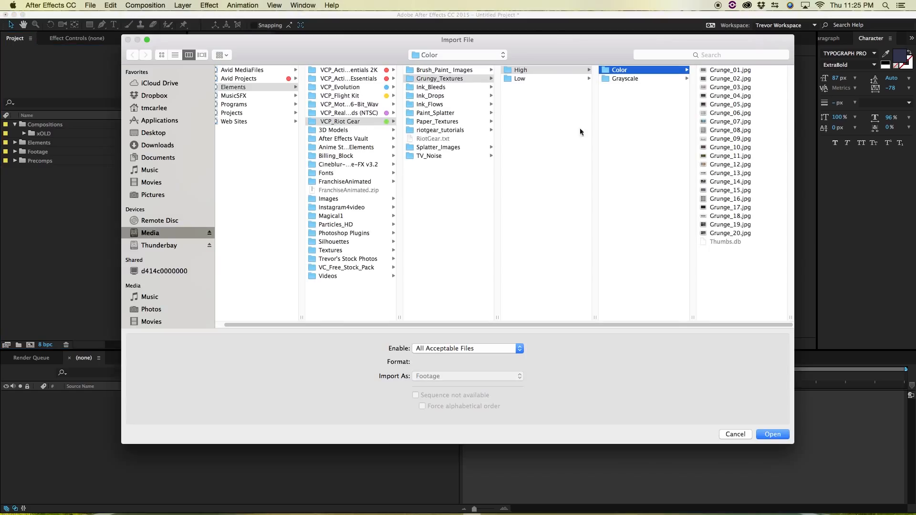
{"action": "left_click", "coordinate": [720, 89]}
{"action": "left_click", "coordinate": [760, 435]}
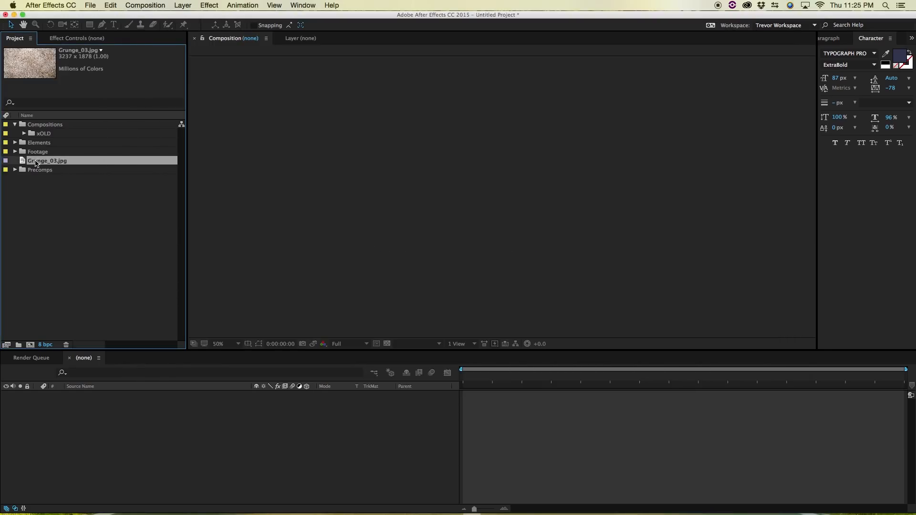
{"action": "left_click_drag", "start_coordinate": [36, 163], "coordinate": [32, 148]}
- Import Grunge_05.jpg from the high-resolution Color textures directly into the Elements folder
{"action": "left_click", "coordinate": [30, 144]}
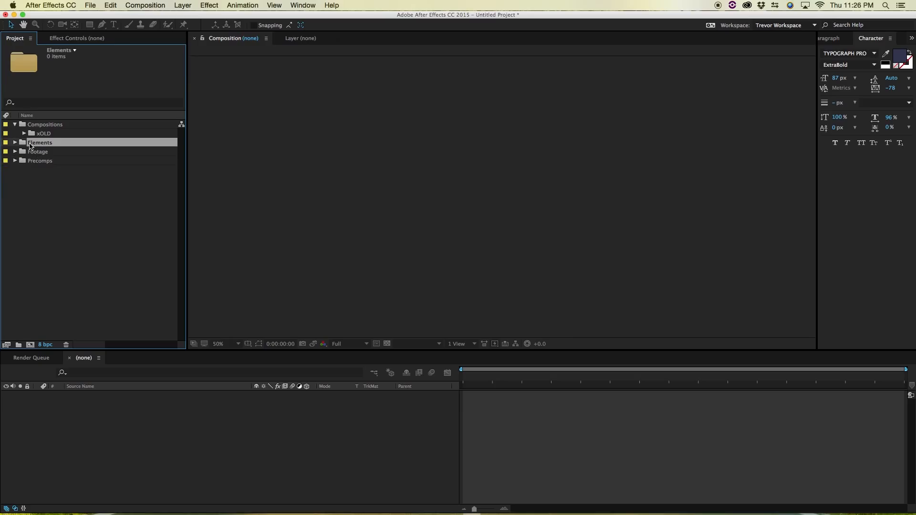
{"action": "key", "text": "super+i"}
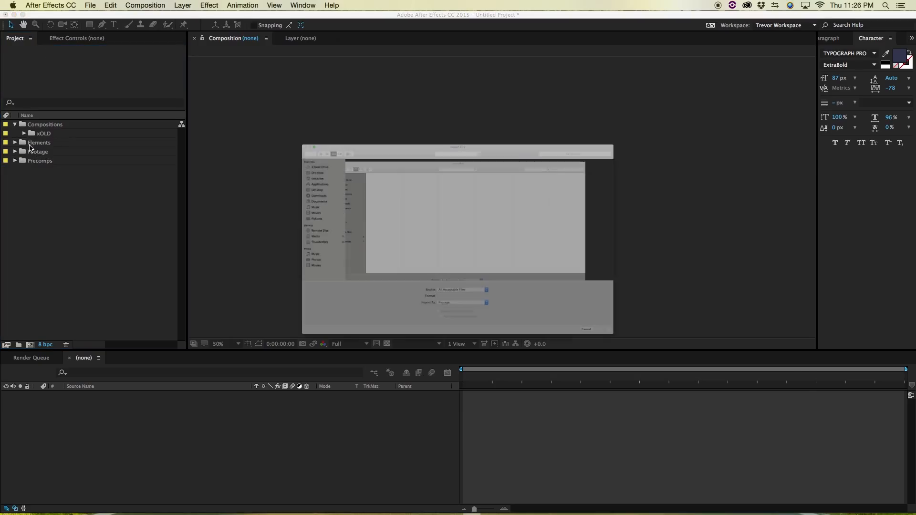
{"action": "left_click", "coordinate": [723, 105]}
{"action": "double_click", "coordinate": [723, 105]}
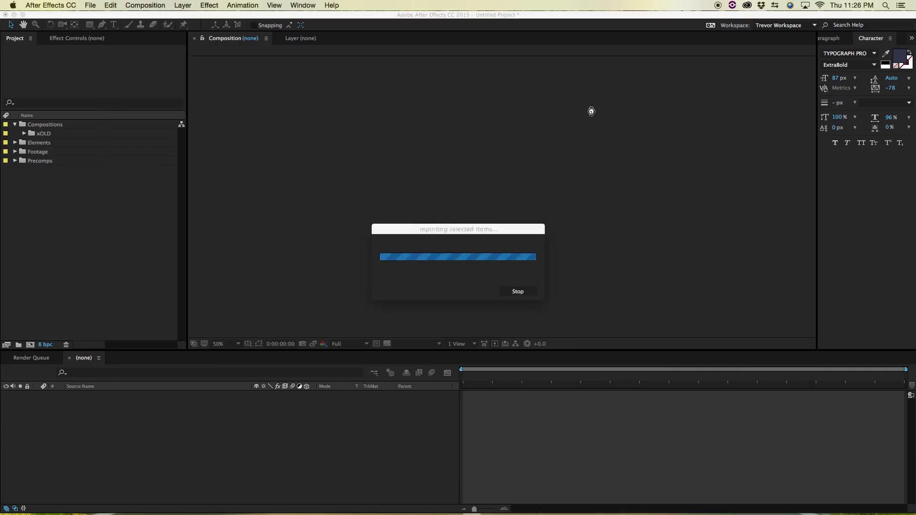
- Import Grunge_09.jpg into the selected Elements folder
{"action": "right_click", "coordinate": [30, 146]}
{"action": "left_click", "coordinate": [15, 199]}
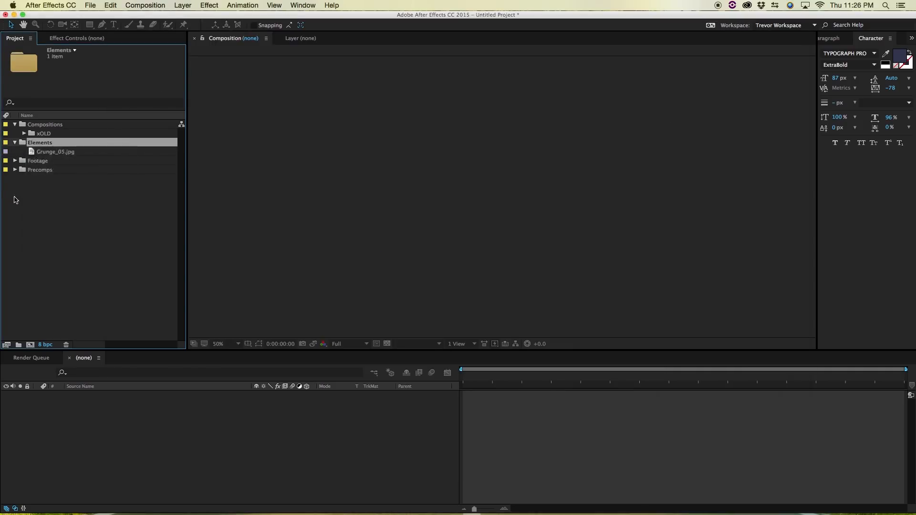
{"action": "left_click", "coordinate": [90, 6]}
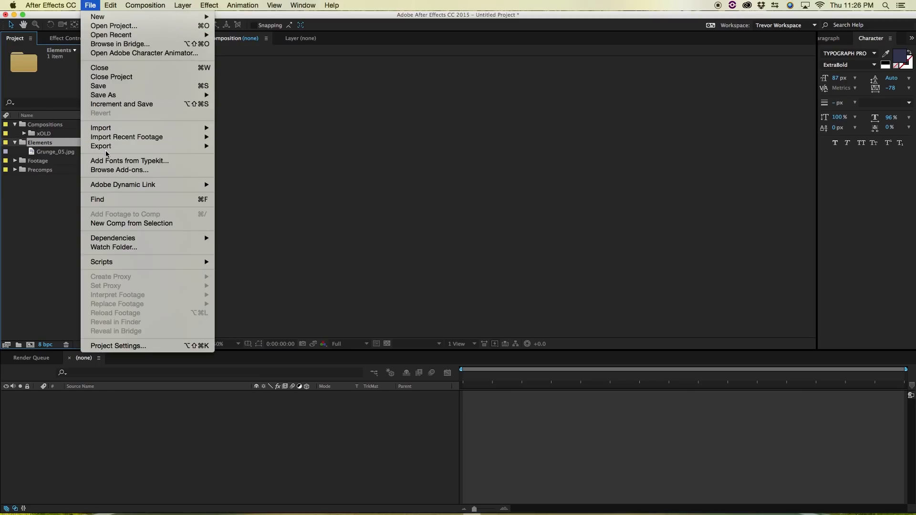
{"action": "mouse_move", "coordinate": [110, 129]}
{"action": "left_click", "coordinate": [271, 131]}
{"action": "left_click", "coordinate": [741, 141]}
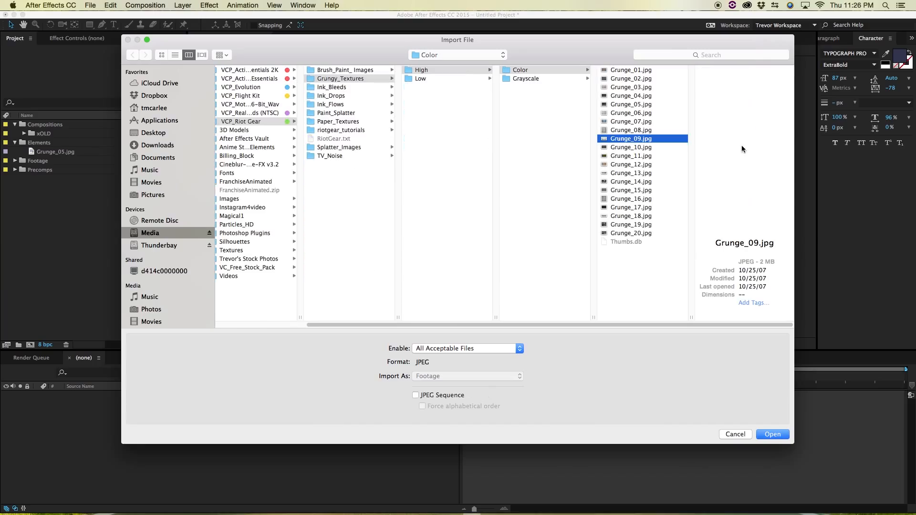
{"action": "key", "text": "Return"}
- With no folder selected, import Grunge_20.jpg at the project's top level and delete it
{"action": "left_click", "coordinate": [84, 258]}
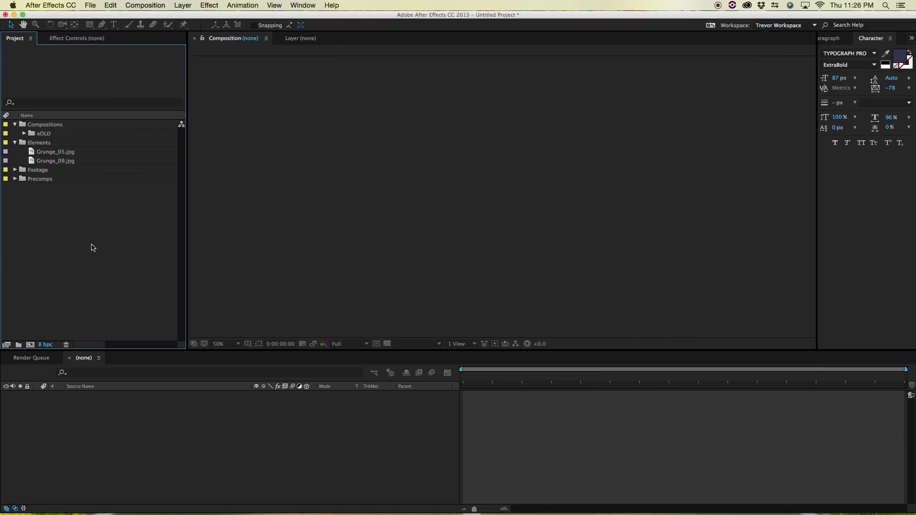
{"action": "right_click", "coordinate": [34, 241]}
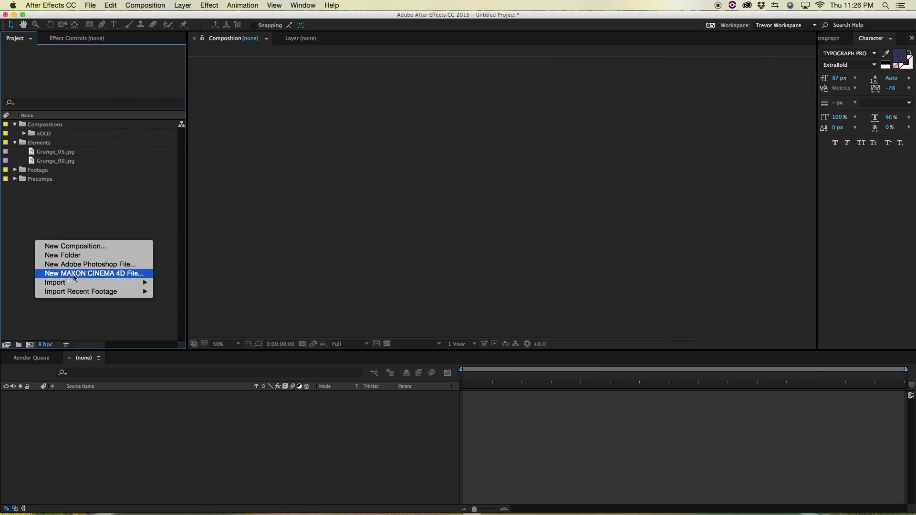
{"action": "mouse_move", "coordinate": [69, 286]}
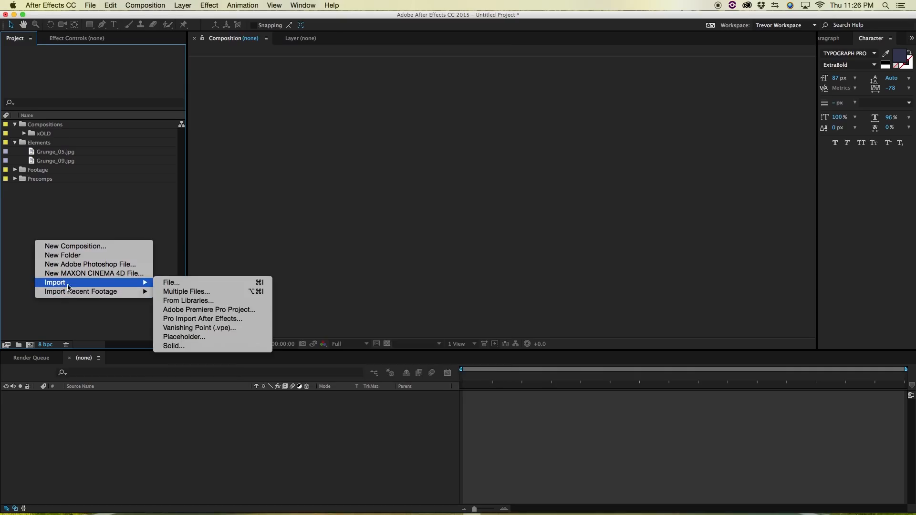
{"action": "left_click", "coordinate": [175, 283]}
{"action": "left_click", "coordinate": [730, 233]}
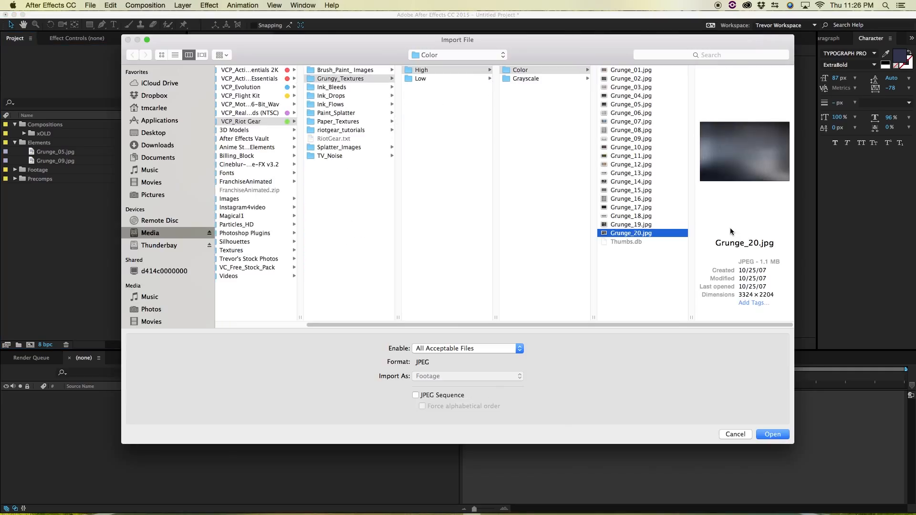
{"action": "key", "text": "Return"}
{"action": "left_click", "coordinate": [79, 234]}
{"action": "left_click", "coordinate": [53, 182]}
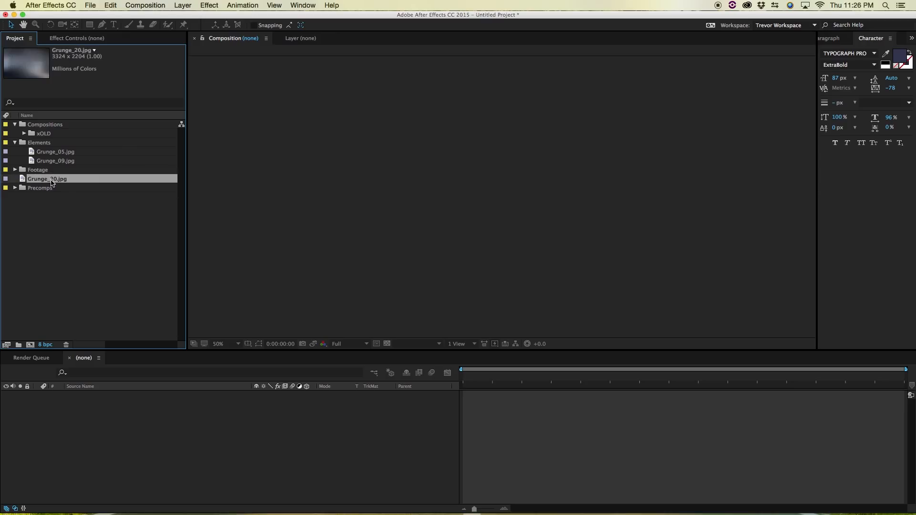
{"action": "key", "text": "Delete"}
{"action": "left_click", "coordinate": [53, 162]}
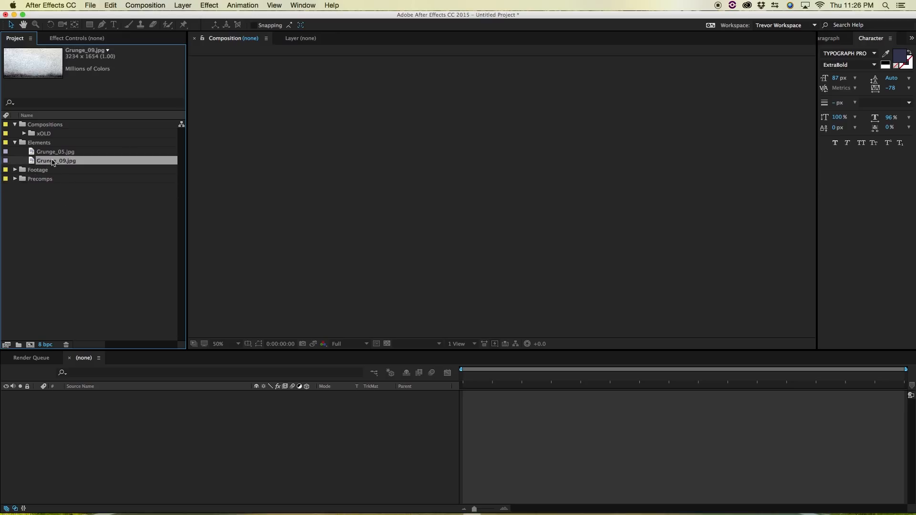
{"action": "left_click", "coordinate": [68, 291]}
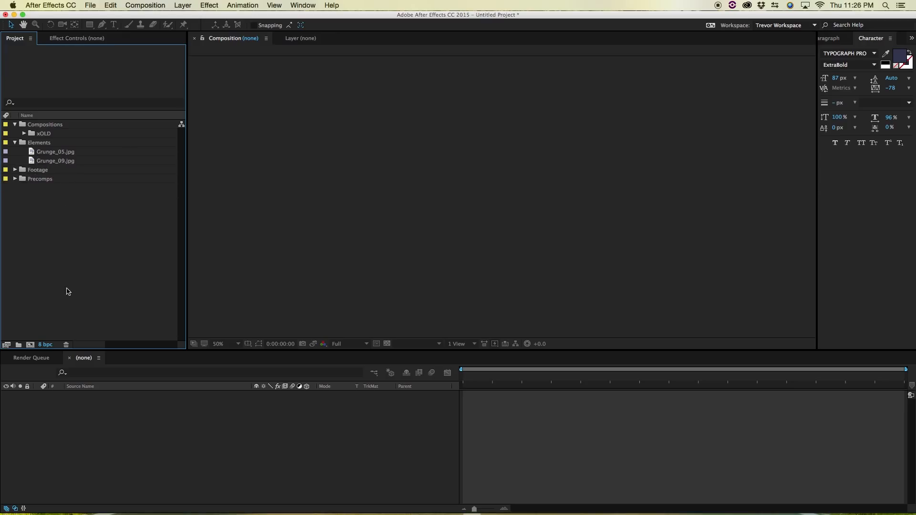
{"action": "left_click", "coordinate": [56, 163]}
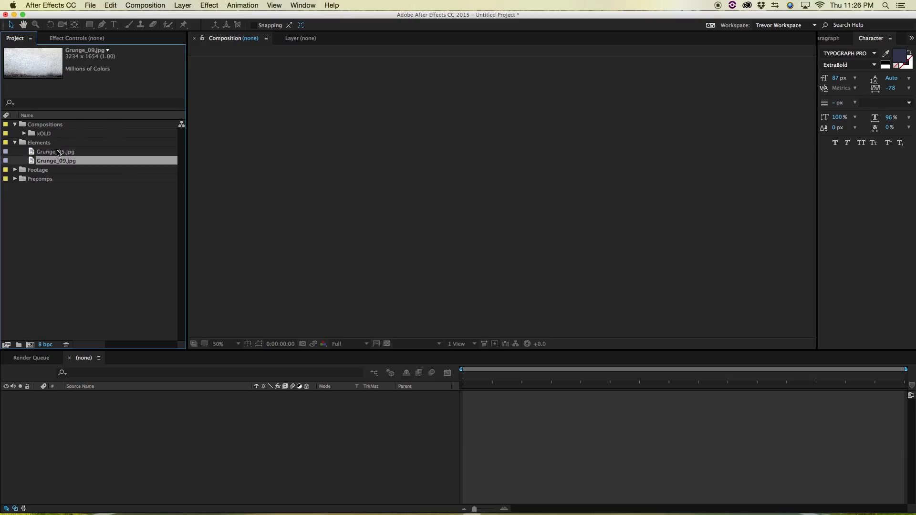
{"action": "left_click", "coordinate": [58, 151], "text": "shift"}
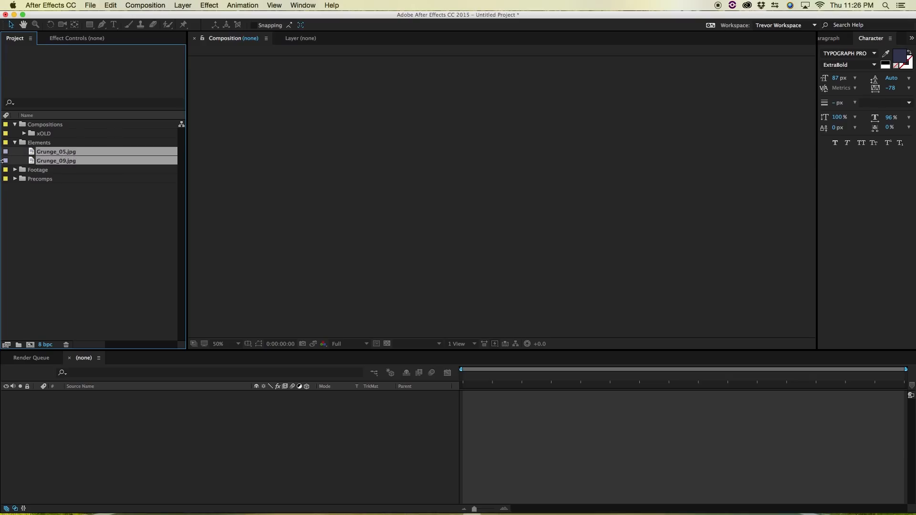
{"action": "key", "text": "Delete"}
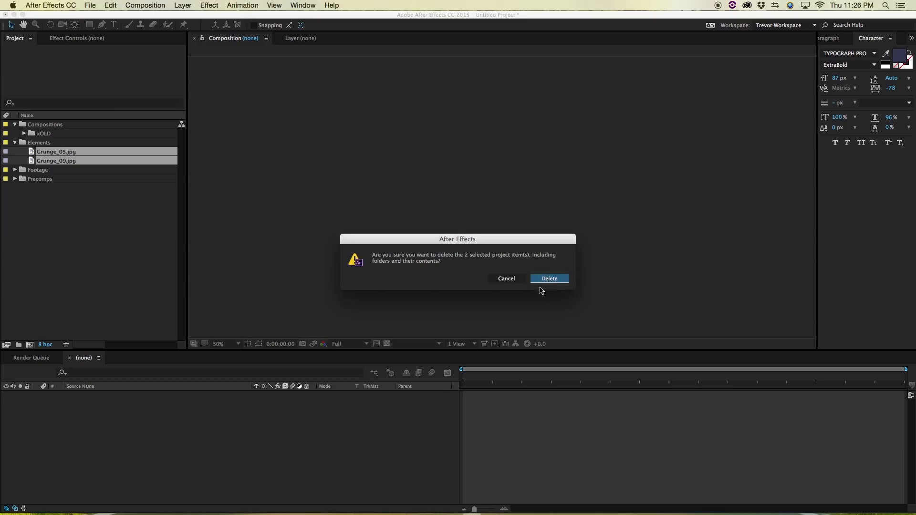
{"action": "left_click", "coordinate": [516, 282]}
{"action": "left_click", "coordinate": [74, 178]}
{"action": "left_click", "coordinate": [32, 218]}
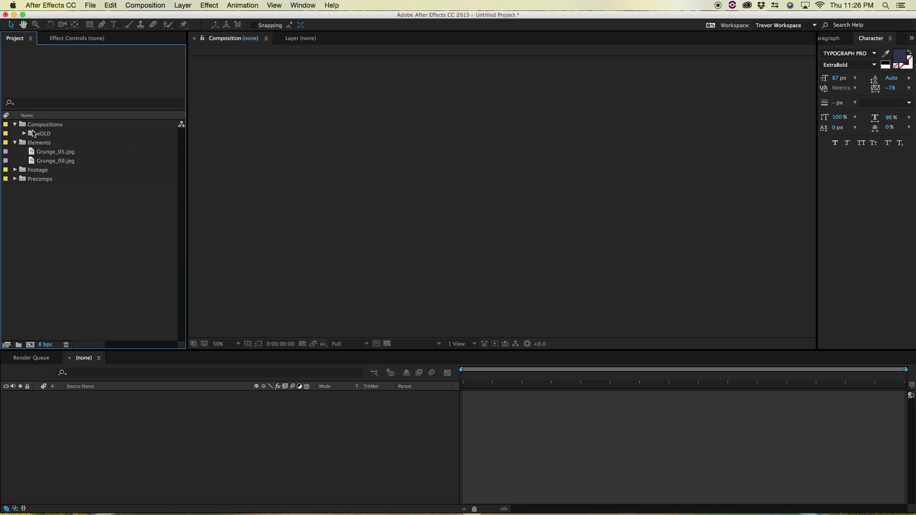
- Create a composition with default settings inside the Compositions folder and add Grunge_05.jpg to its timeline
{"action": "left_click", "coordinate": [32, 125]}
{"action": "left_click", "coordinate": [29, 345]}
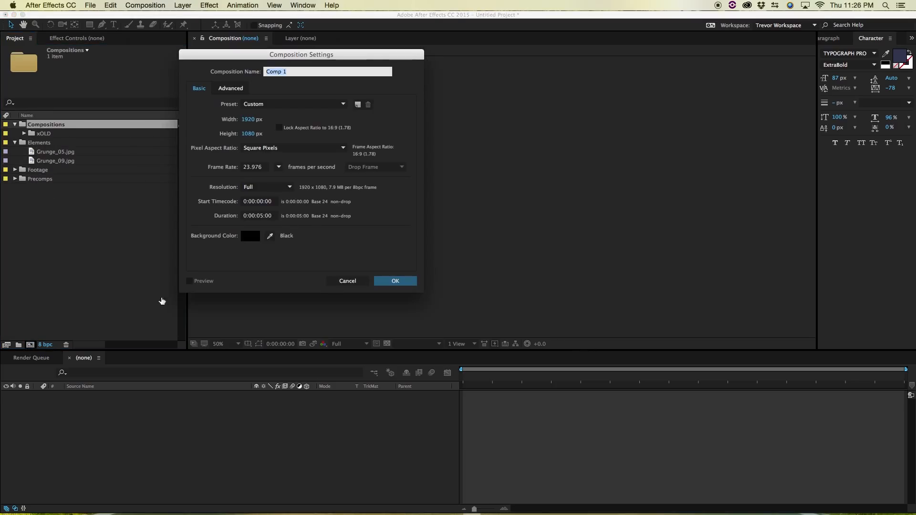
{"action": "key", "text": "Return"}
{"action": "left_click_drag", "start_coordinate": [56, 162], "coordinate": [133, 433]}
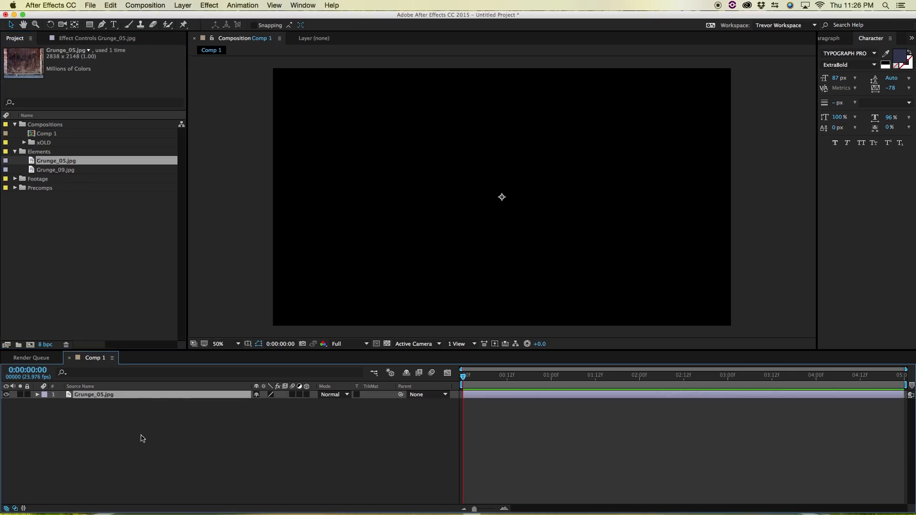
- Delete Grunge_05.jpg from the Elements folder, confirming its removal although it is used in the composition
{"action": "left_click", "coordinate": [74, 267]}
{"action": "left_click", "coordinate": [43, 165]}
{"action": "key", "text": "Delete"}
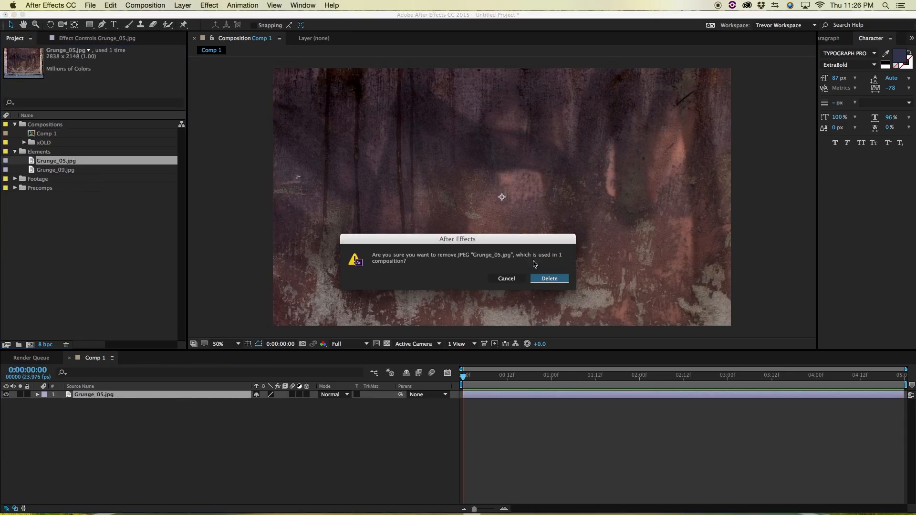
{"action": "left_click", "coordinate": [553, 280]}
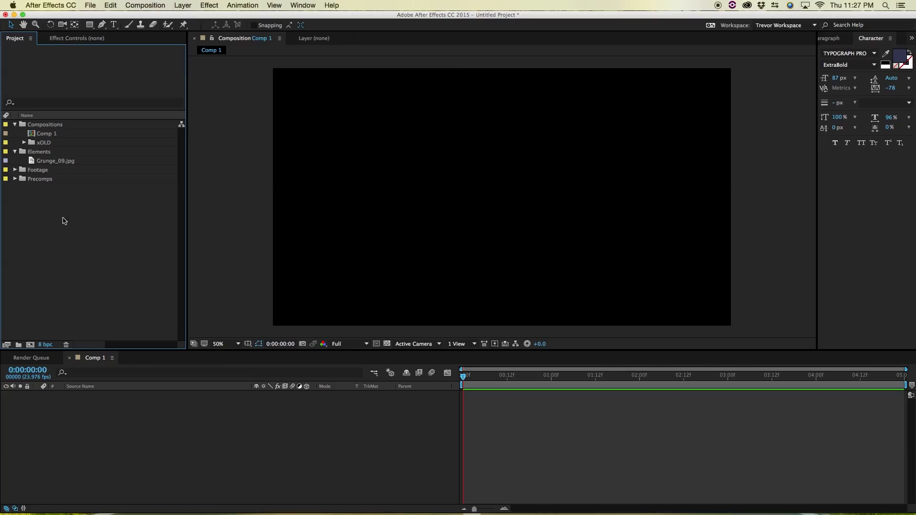
- Reveal the source file of Grunge_09.jpg in Finder, and close that window to return to the After Effects project
{"action": "right_click", "coordinate": [49, 164]}
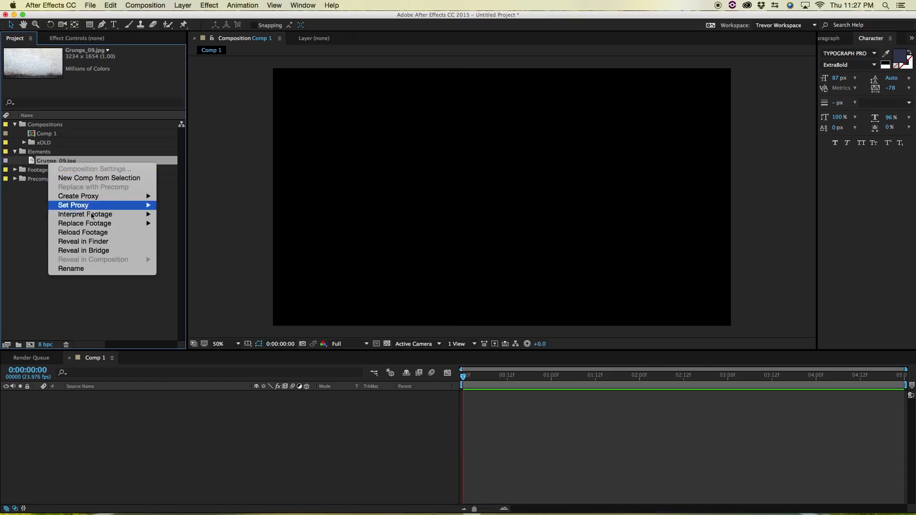
{"action": "left_click", "coordinate": [103, 245]}
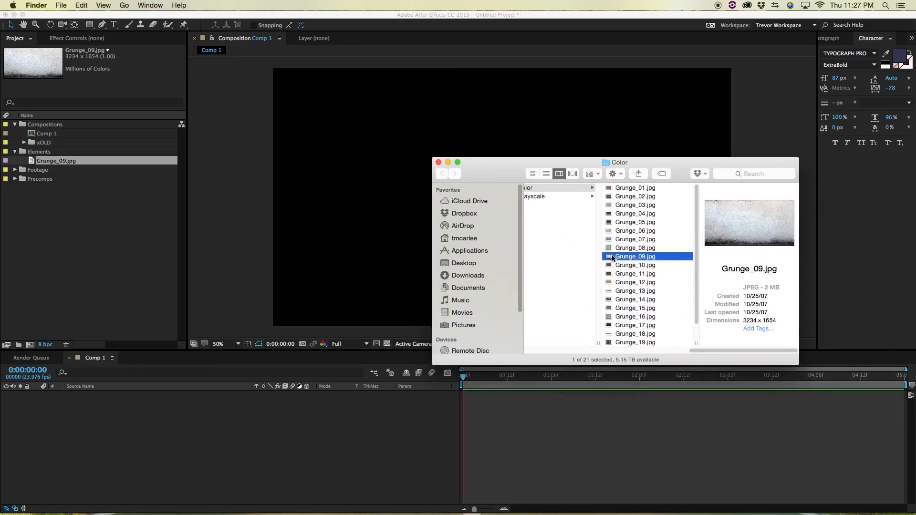
{"action": "left_click", "coordinate": [439, 162]}
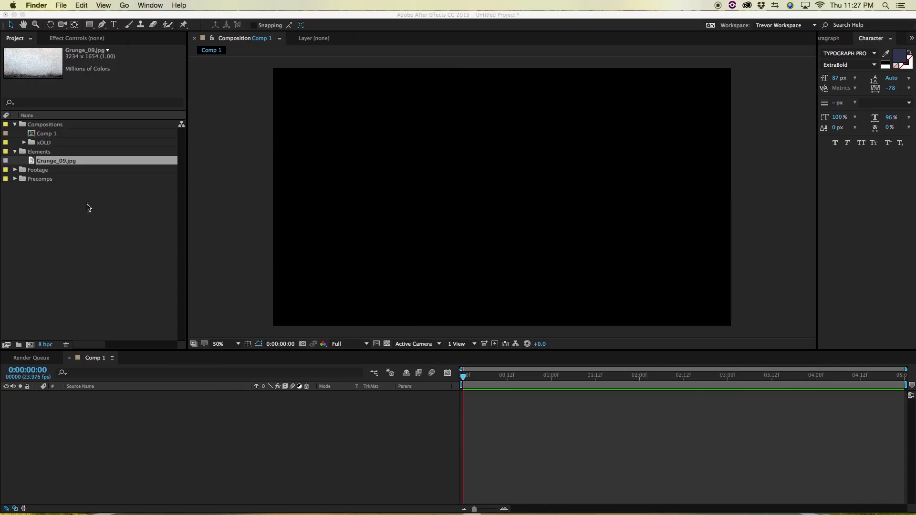
{"action": "left_click", "coordinate": [97, 210]}
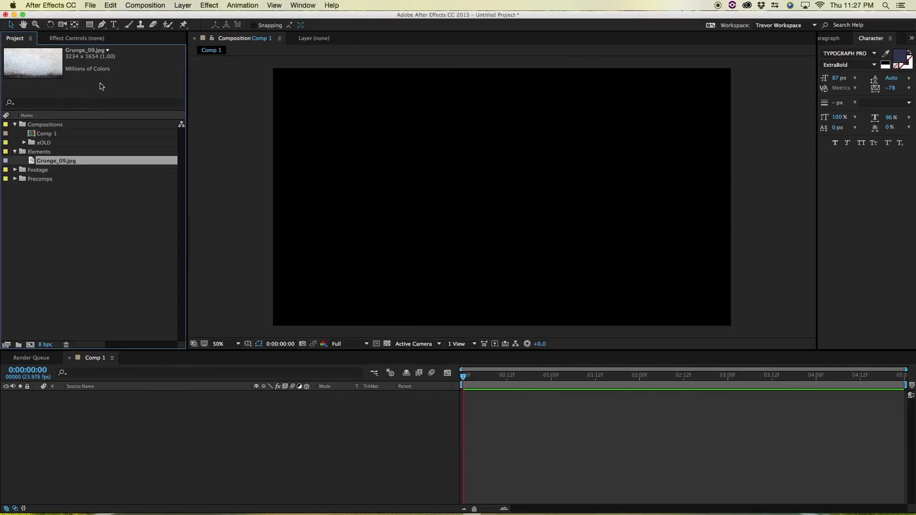
{"action": "left_click", "coordinate": [160, 454]}
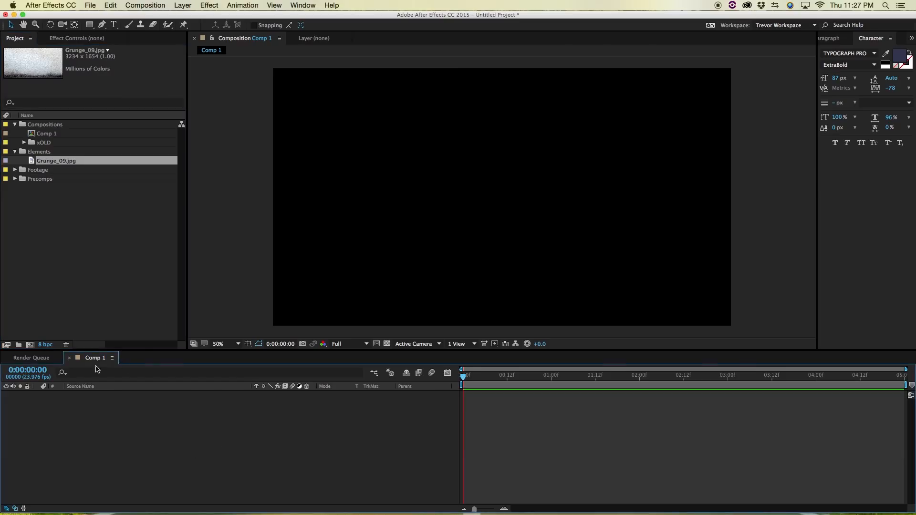